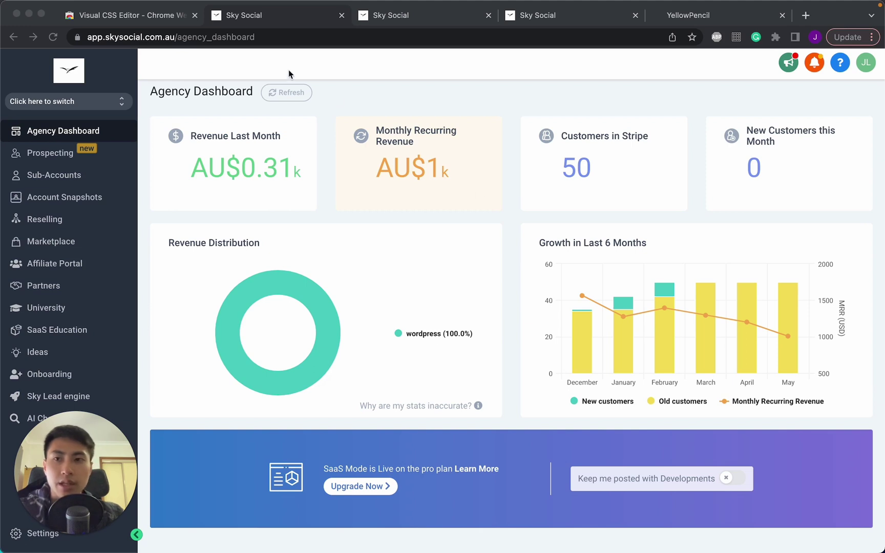
Return to the Sky Social dashboard and launch the Visual CSS Editor extension on it
{"action": "left_click", "coordinate": [153, 19]}
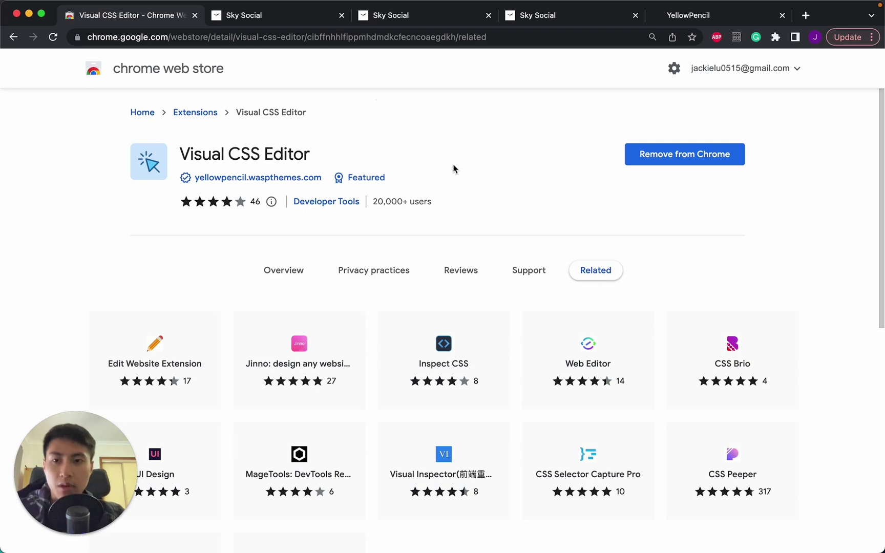
{"action": "left_click", "coordinate": [271, 19]}
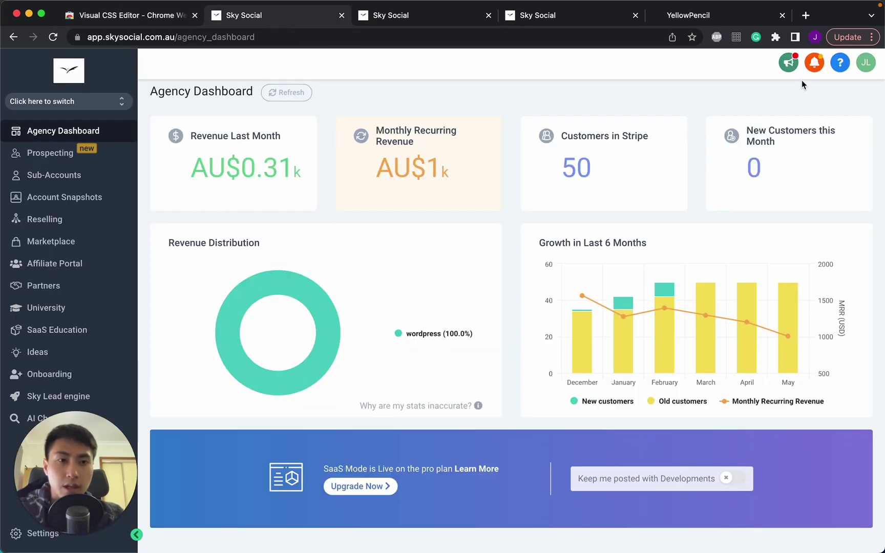
{"action": "left_click", "coordinate": [776, 37]}
{"action": "scroll", "coordinate": [686, 287], "scroll_direction": "down", "scroll_amount": 5}
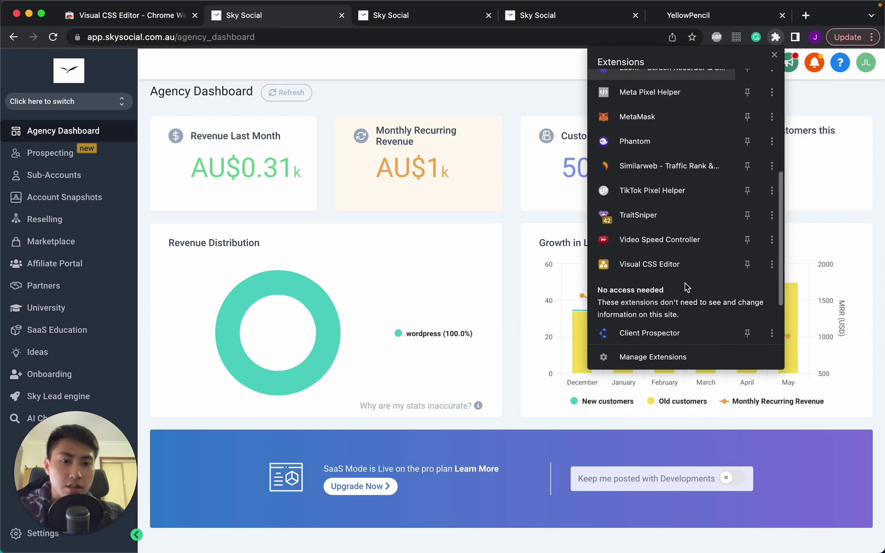
{"action": "left_click", "coordinate": [650, 242]}
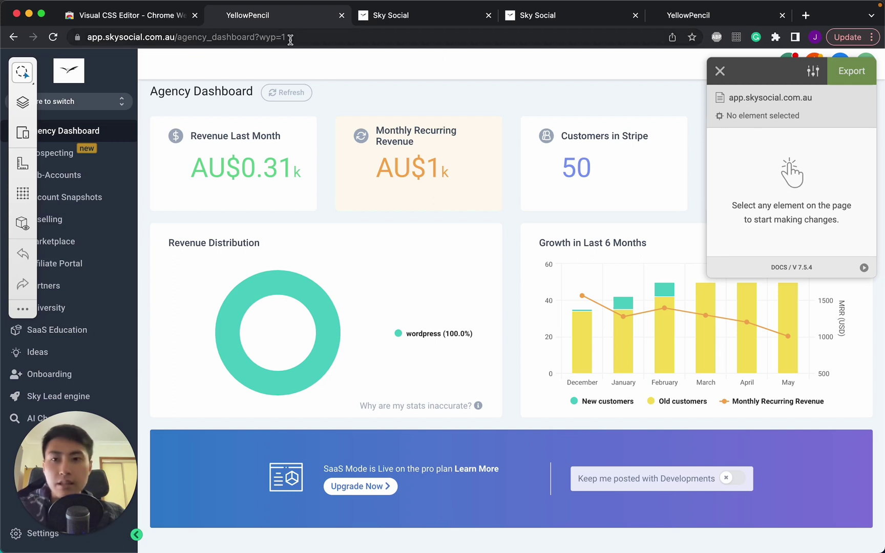
Give the left sidebar a green #33bc6c background colour
{"action": "left_click", "coordinate": [127, 58]}
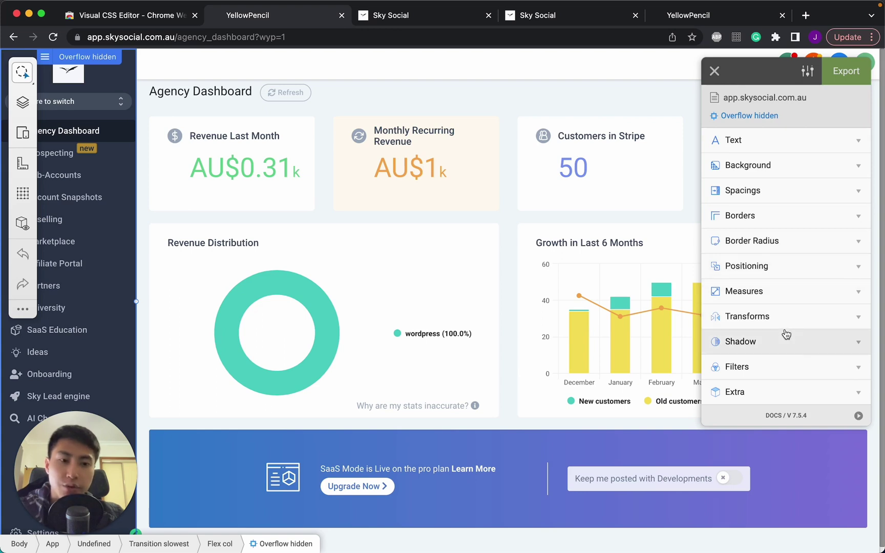
{"action": "left_click", "coordinate": [780, 166]}
{"action": "left_click", "coordinate": [787, 188]}
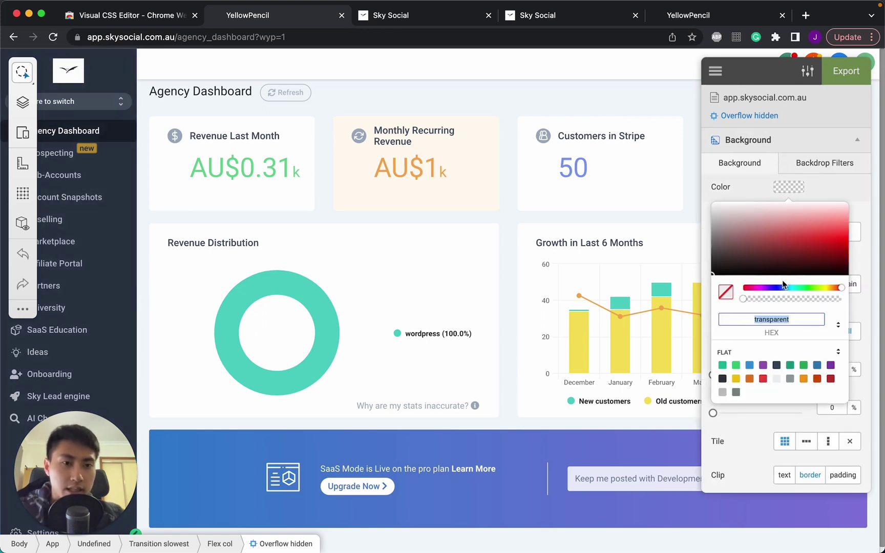
{"action": "left_click", "coordinate": [737, 365]}
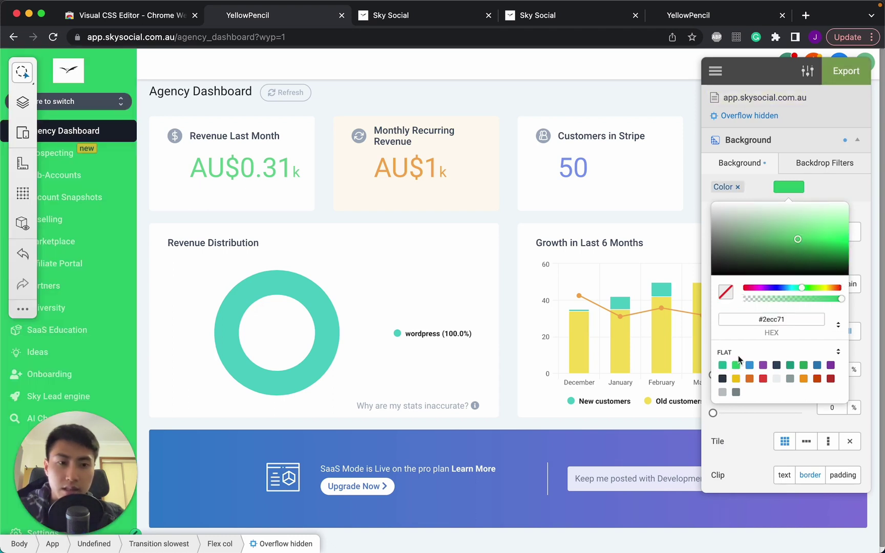
{"action": "mouse_move", "coordinate": [784, 242]}
{"action": "left_mouse_down"}
{"action": "mouse_move", "coordinate": [787, 227]}
{"action": "mouse_move", "coordinate": [785, 247]}
{"action": "mouse_move", "coordinate": [791, 241]}
{"action": "left_mouse_up"}
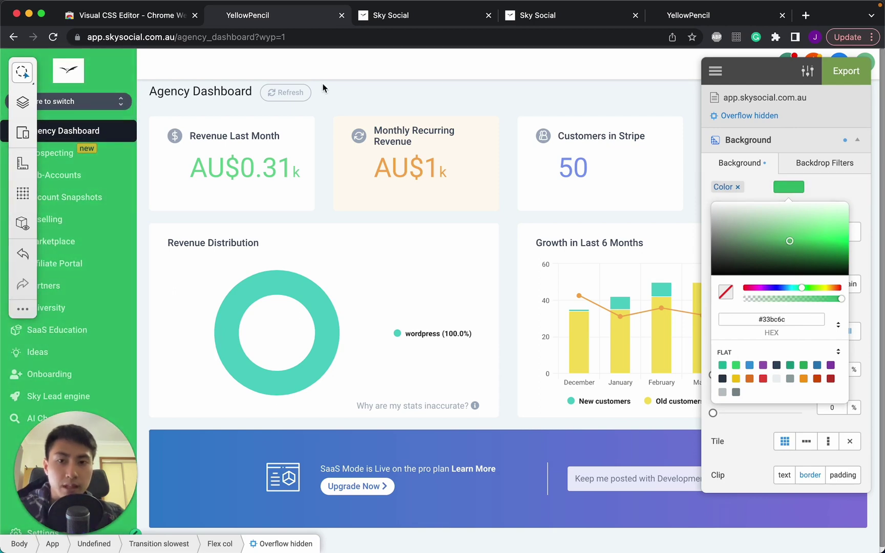
{"action": "left_click", "coordinate": [357, 82]}
{"action": "key", "text": "Escape"}
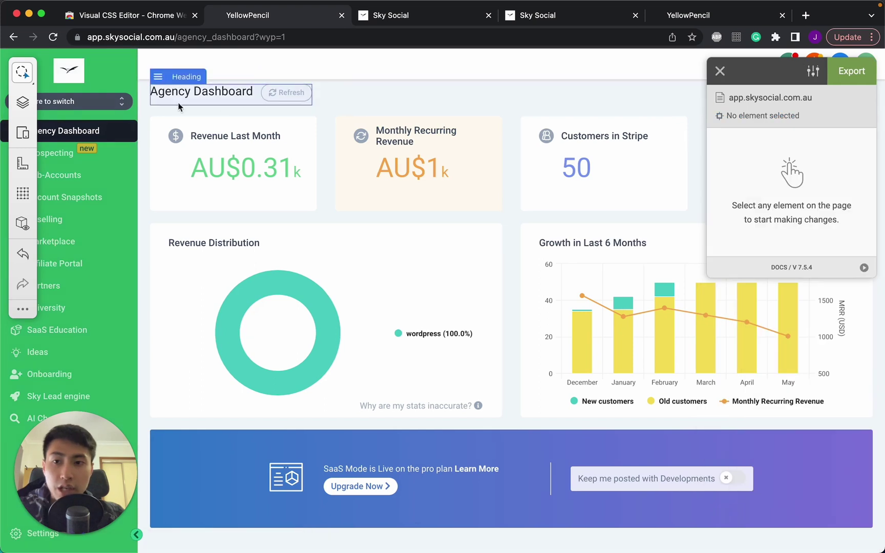
Set the main dashboard container's background colour to yellow #f1c40f
{"action": "left_click", "coordinate": [146, 108]}
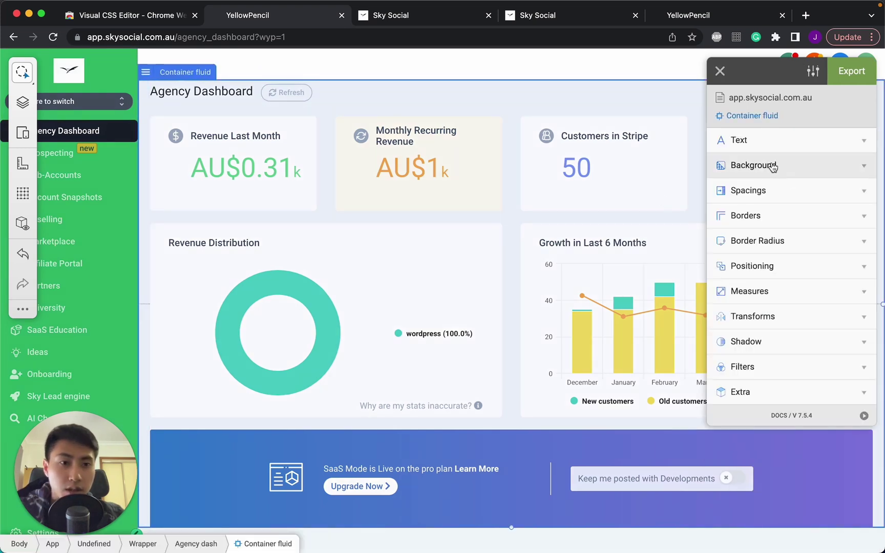
{"action": "left_click", "coordinate": [771, 165]}
{"action": "left_click", "coordinate": [795, 189]}
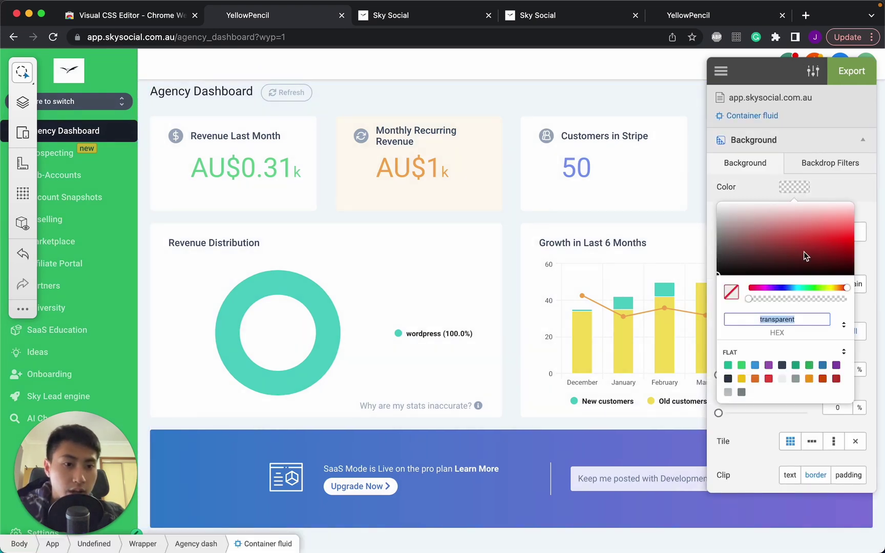
{"action": "left_click", "coordinate": [742, 379]}
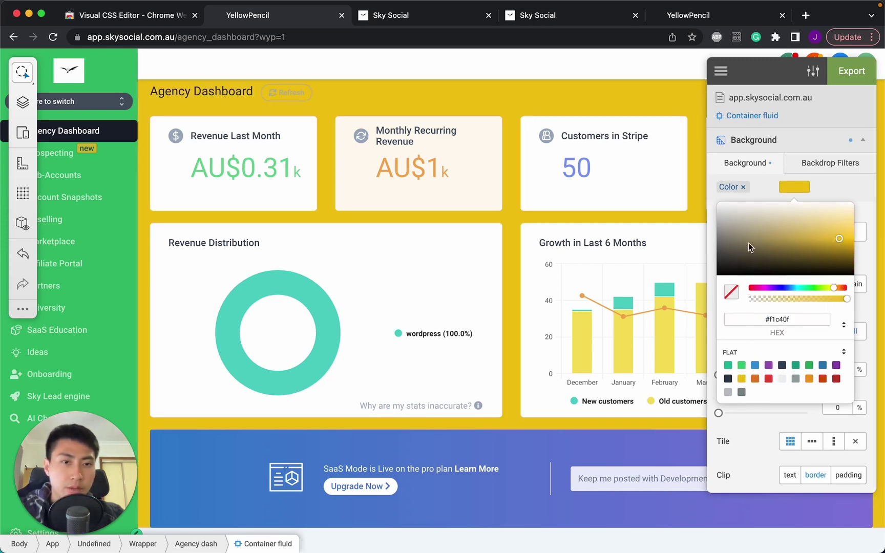
{"action": "left_click", "coordinate": [754, 445]}
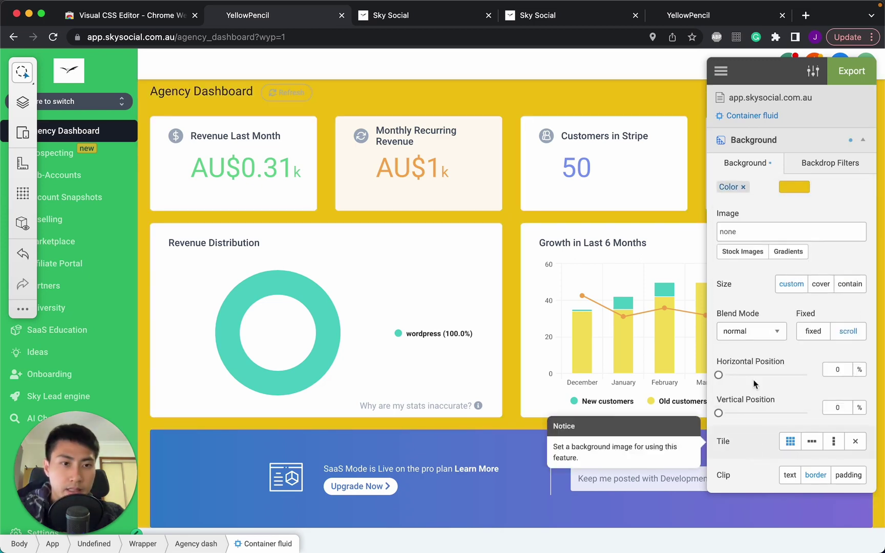
Check the backdrop filter options, collapse Background, and expand the container's Positioning settings
{"action": "left_click", "coordinate": [822, 169]}
{"action": "left_click", "coordinate": [764, 163]}
{"action": "left_click", "coordinate": [784, 144]}
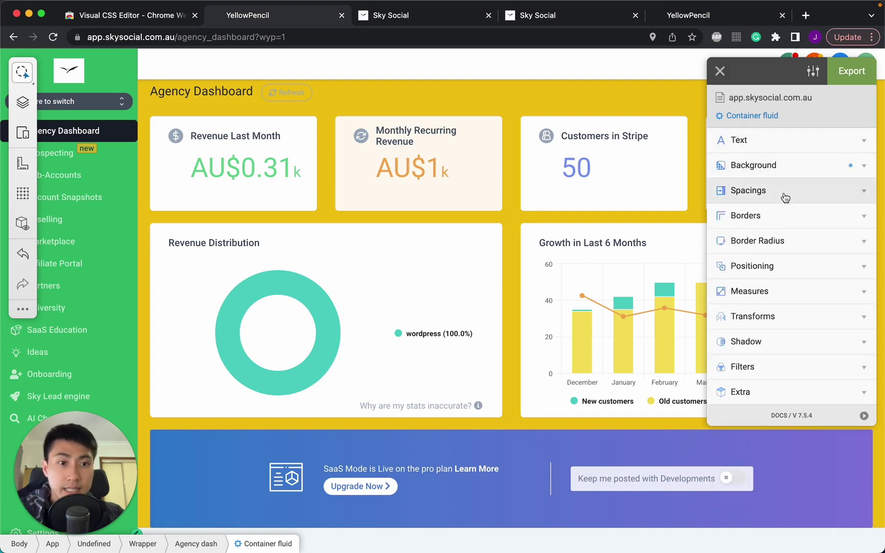
{"action": "left_click", "coordinate": [788, 267]}
Push the container's Top offset to 275 px, reset it to 0, then show its filters
{"action": "mouse_move", "coordinate": [753, 268]}
{"action": "left_mouse_down"}
{"action": "mouse_move", "coordinate": [793, 265]}
{"action": "mouse_move", "coordinate": [749, 273]}
{"action": "left_mouse_up"}
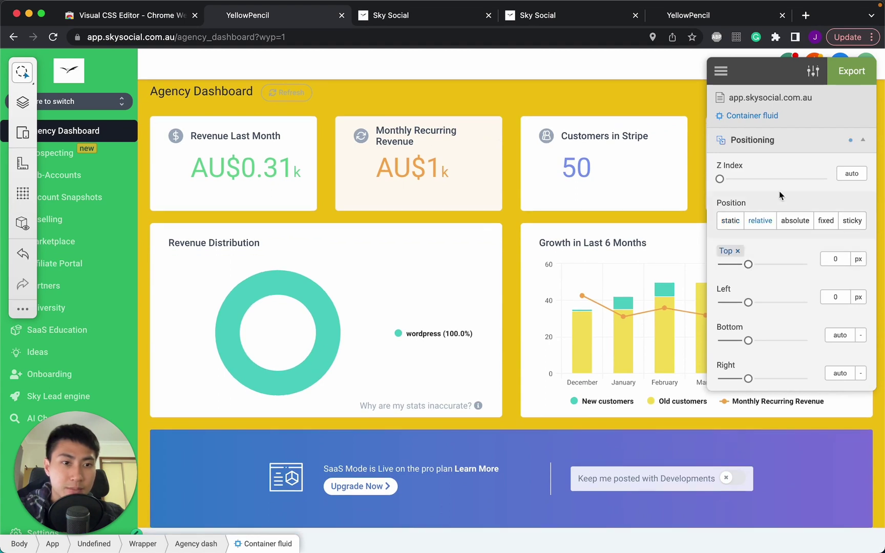
{"action": "left_click", "coordinate": [802, 140]}
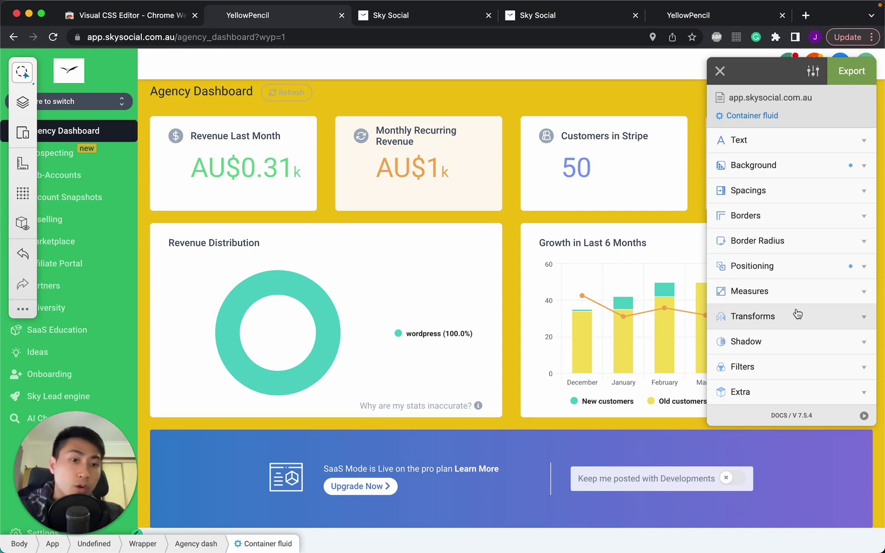
{"action": "left_click", "coordinate": [780, 368]}
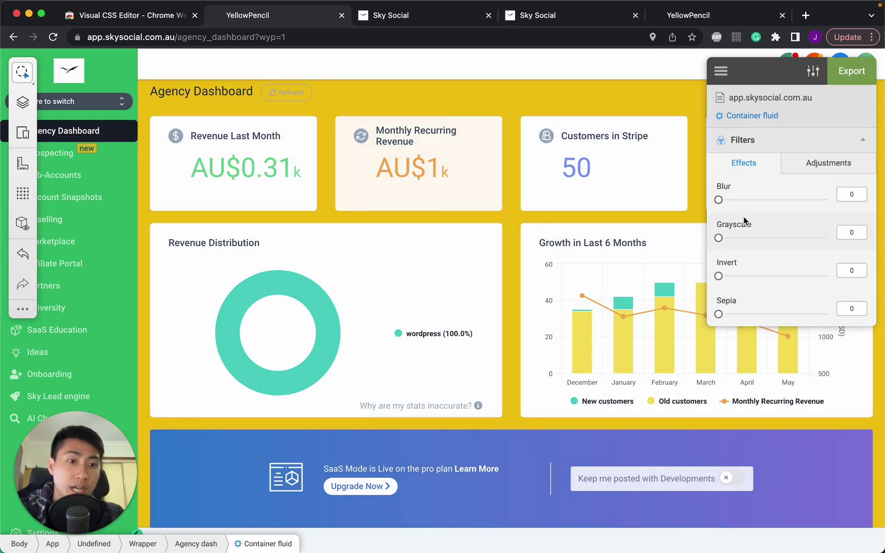
{"action": "left_click_drag", "start_coordinate": [719, 200], "coordinate": [781, 203]}
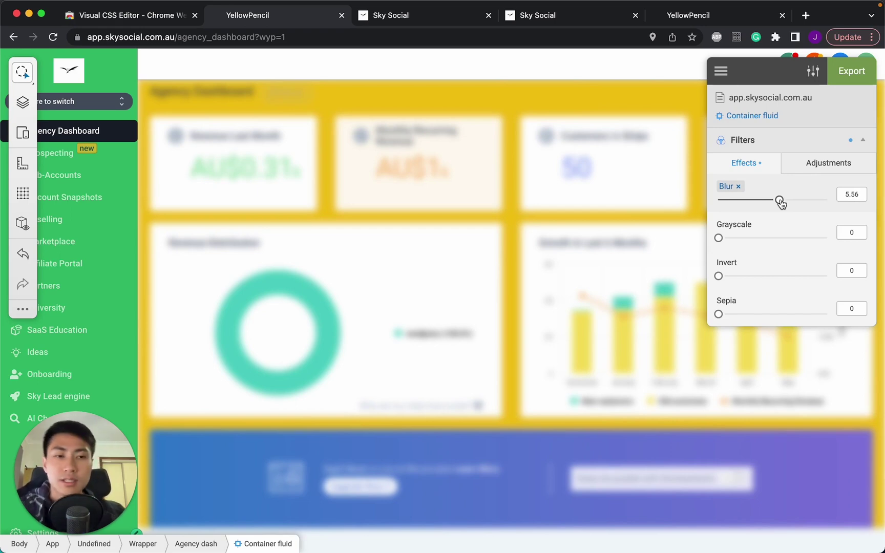
{"action": "left_click", "coordinate": [794, 148]}
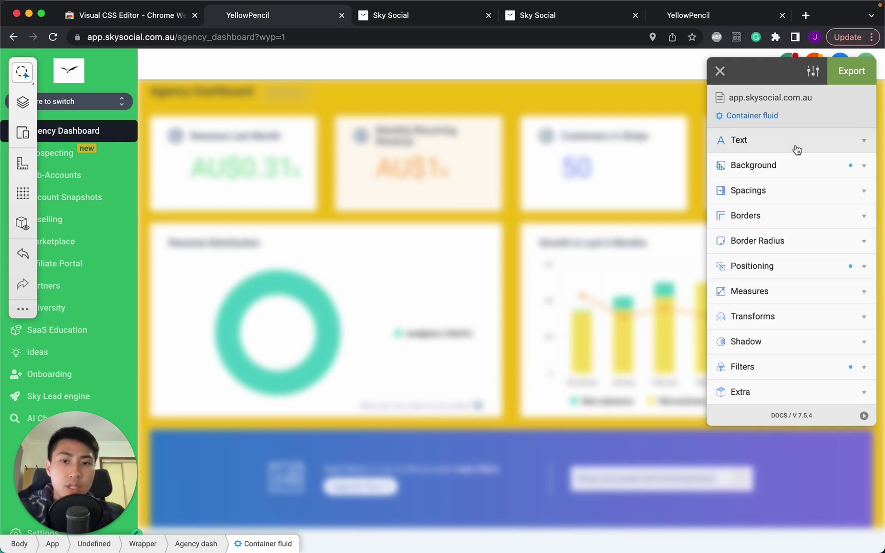
{"action": "left_click", "coordinate": [767, 371]}
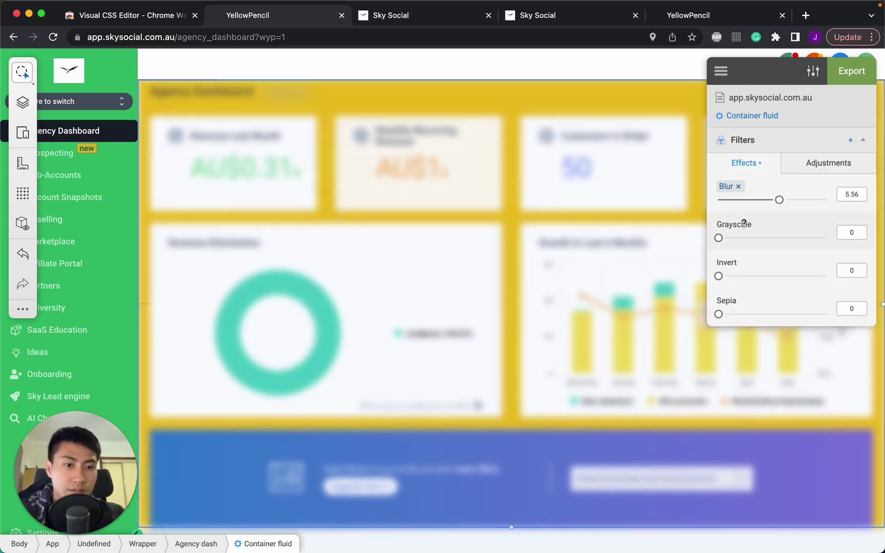
{"action": "left_click_drag", "start_coordinate": [776, 200], "coordinate": [747, 154]}
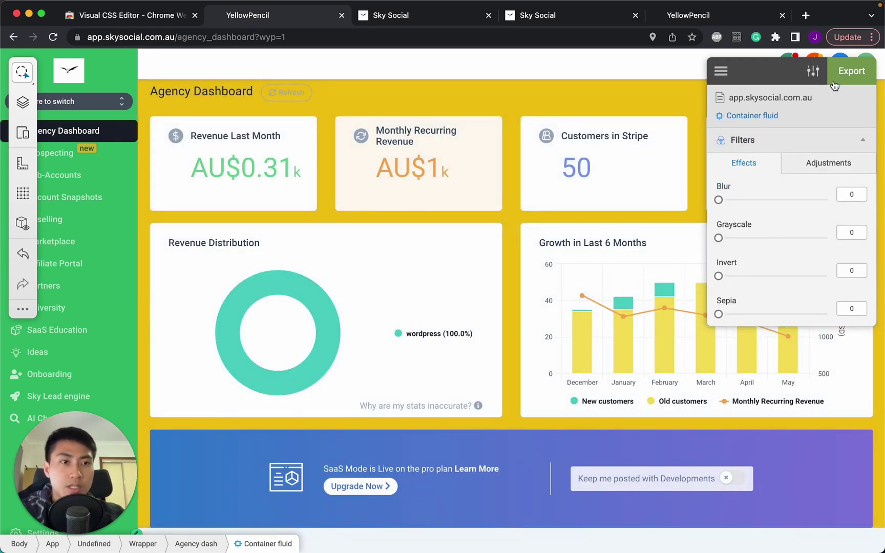
{"action": "left_click", "coordinate": [850, 73]}
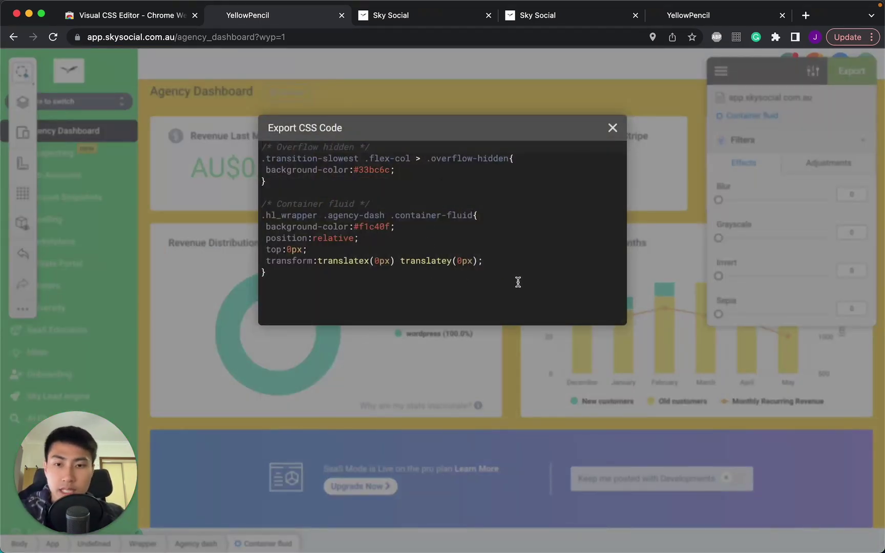
Select all the exported CSS, close the Export CSS Code window and return to Sky Social
{"action": "key", "text": "super+a"}
{"action": "left_click_drag", "start_coordinate": [518, 283], "coordinate": [178, 123]}
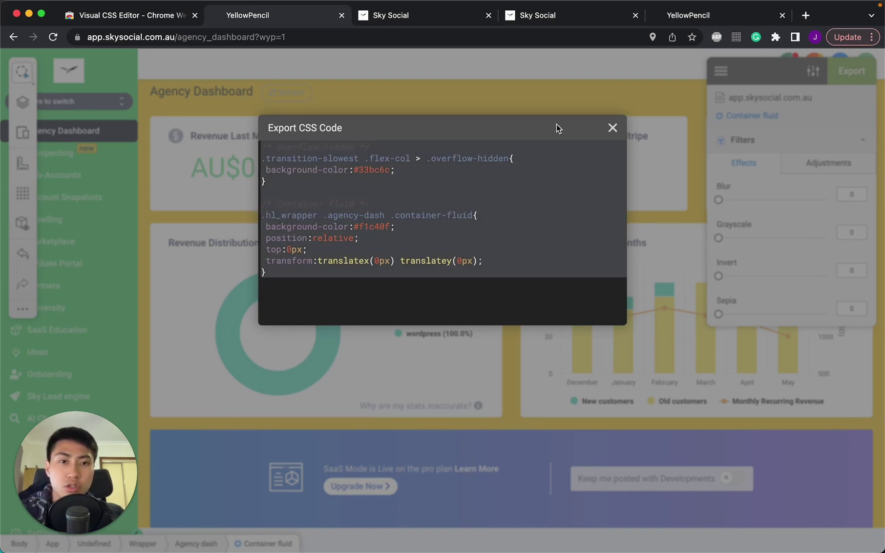
{"action": "left_click", "coordinate": [612, 129]}
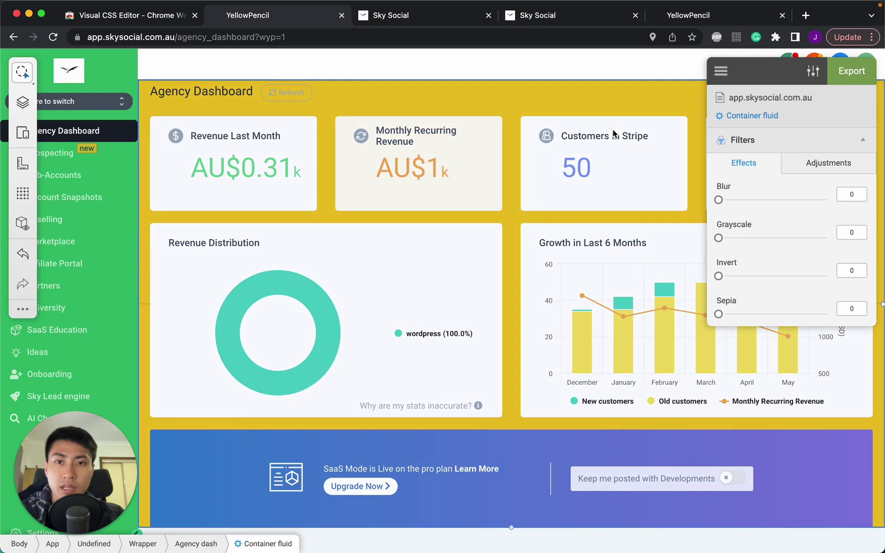
{"action": "left_click", "coordinate": [410, 16]}
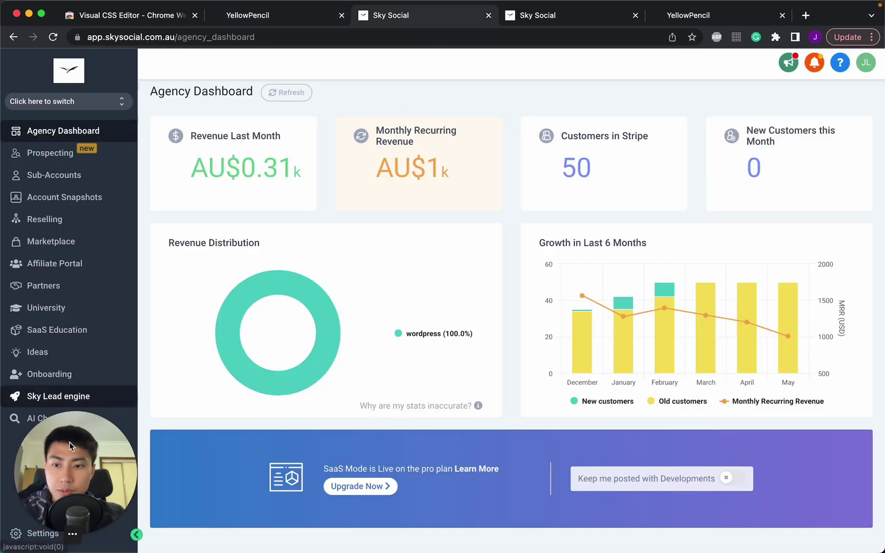
Go to the Company page in GoHighLevel's account settings
{"action": "left_click_drag", "start_coordinate": [70, 443], "coordinate": [347, 440]}
{"action": "left_click", "coordinate": [29, 525]}
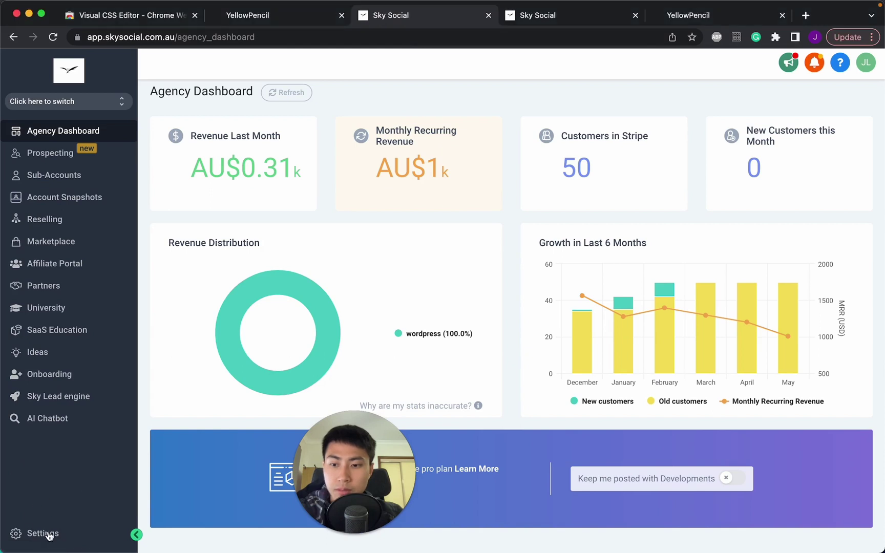
{"action": "left_click", "coordinate": [58, 535]}
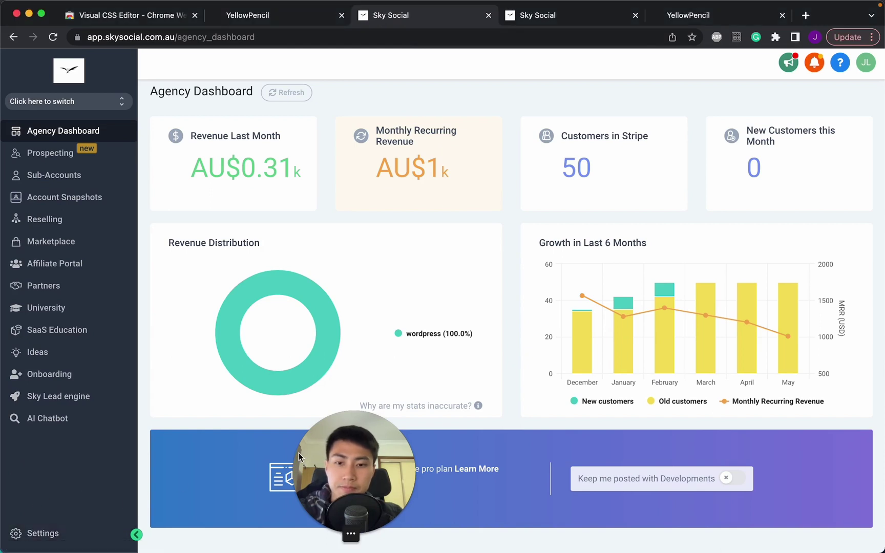
{"action": "left_click", "coordinate": [346, 459]}
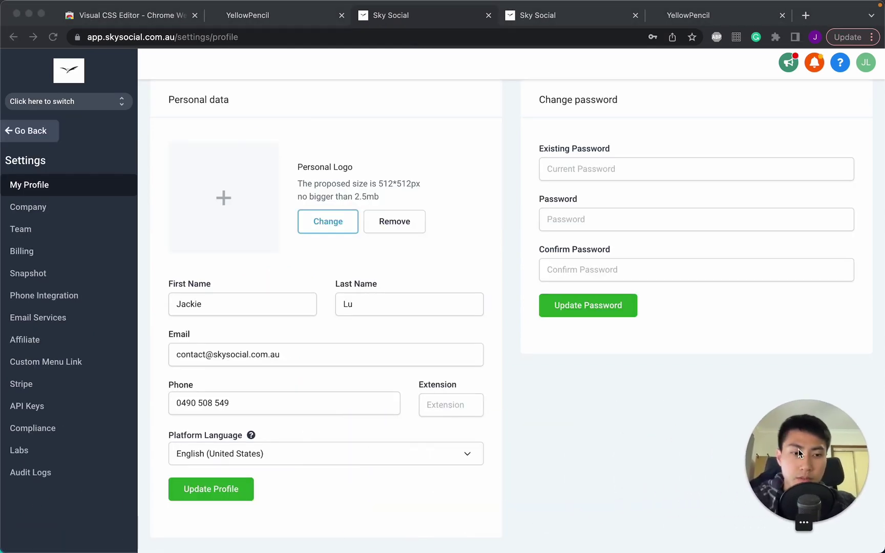
{"action": "left_click", "coordinate": [40, 214]}
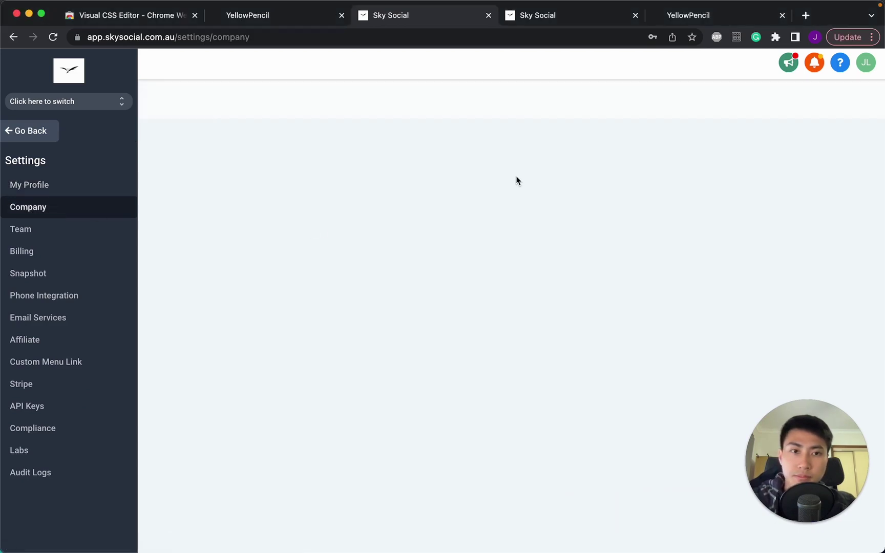
Paste the copied CSS into the Custom CSS box, update the company, and go back
{"action": "scroll", "coordinate": [490, 172], "scroll_direction": "down", "scroll_amount": 1}
{"action": "scroll", "coordinate": [489, 173], "scroll_direction": "down", "scroll_amount": 15}
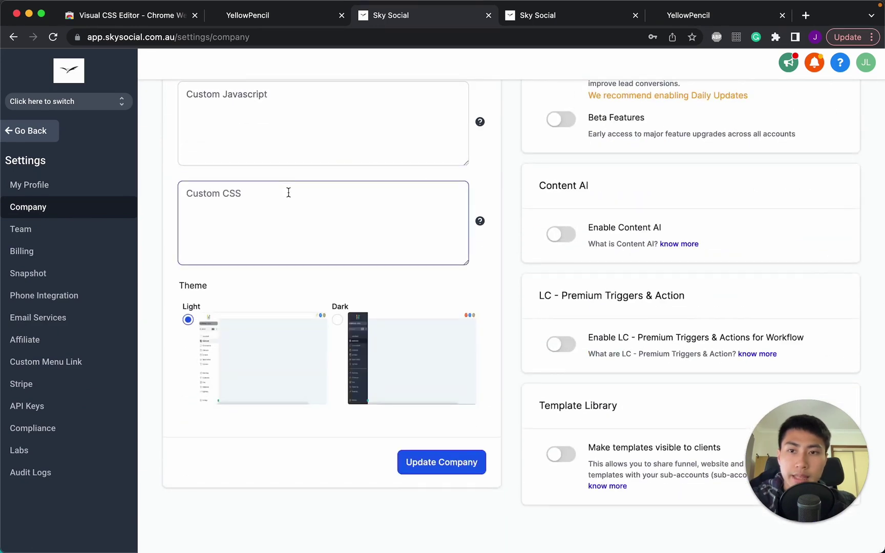
{"action": "scroll", "coordinate": [288, 192], "scroll_direction": "up", "scroll_amount": 3}
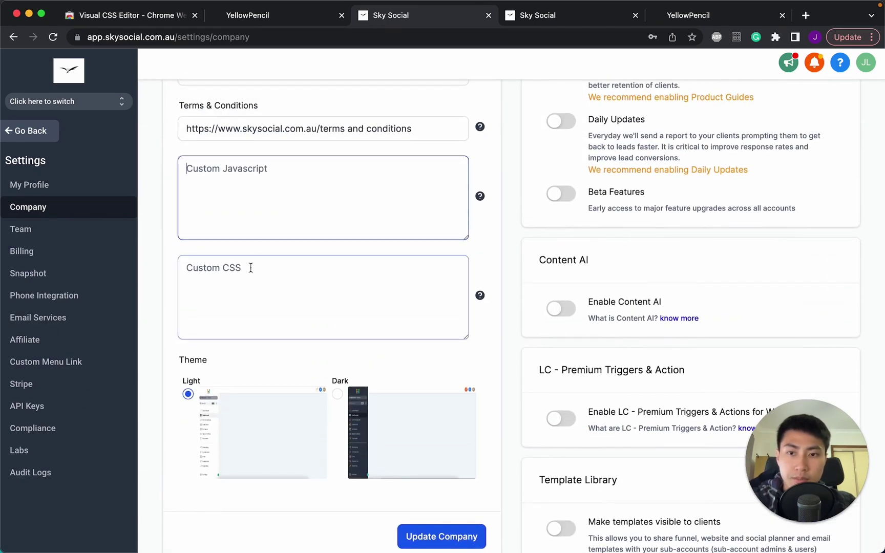
{"action": "left_click", "coordinate": [248, 286]}
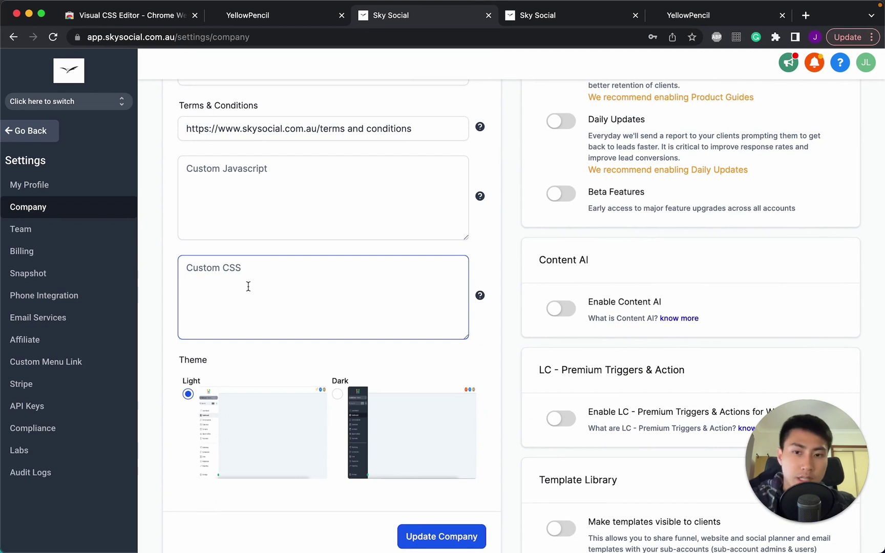
{"action": "key", "text": "super+v"}
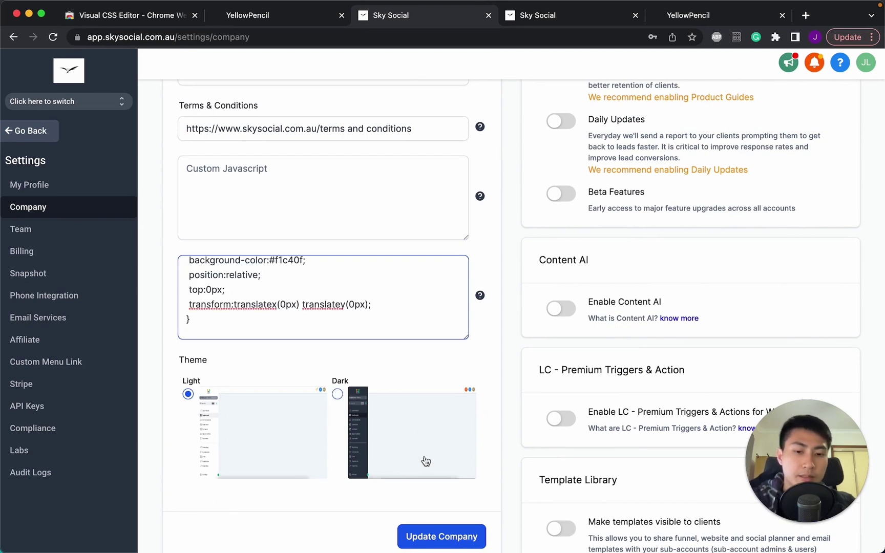
{"action": "left_click", "coordinate": [423, 537]}
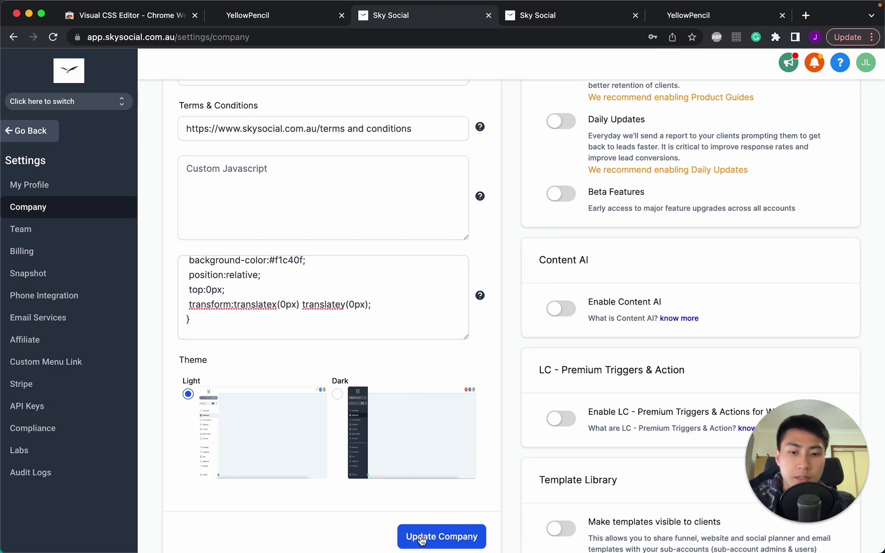
{"action": "left_click", "coordinate": [35, 135]}
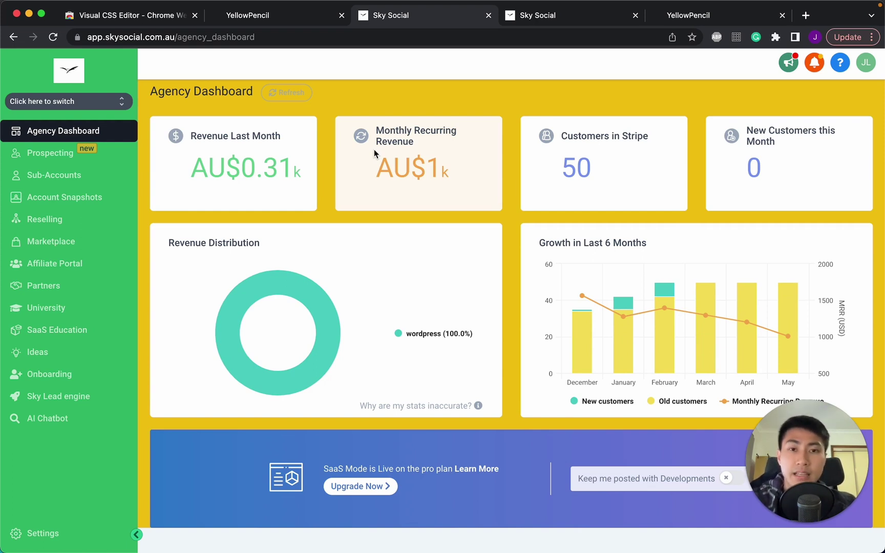
Give the funnel page's Cover section a purple #7187f3 background in YellowPencil
{"action": "left_click", "coordinate": [563, 19]}
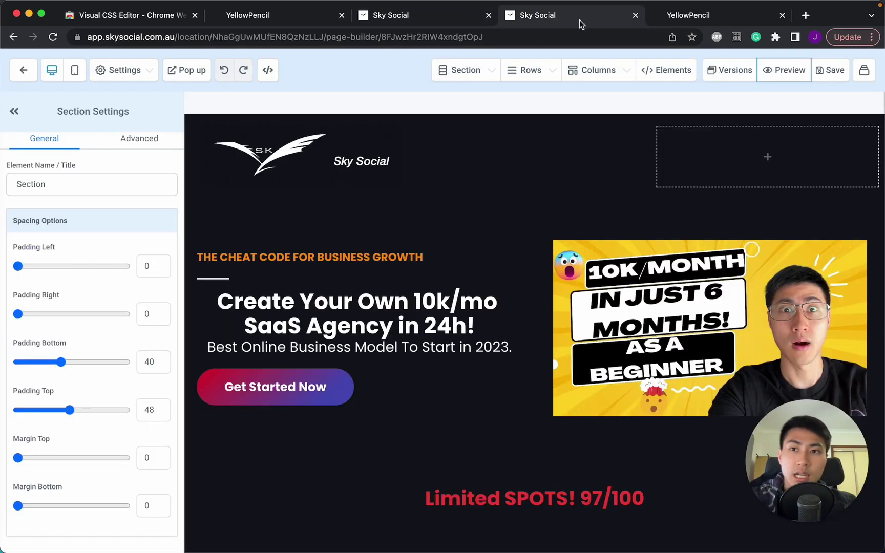
{"action": "left_click", "coordinate": [694, 20]}
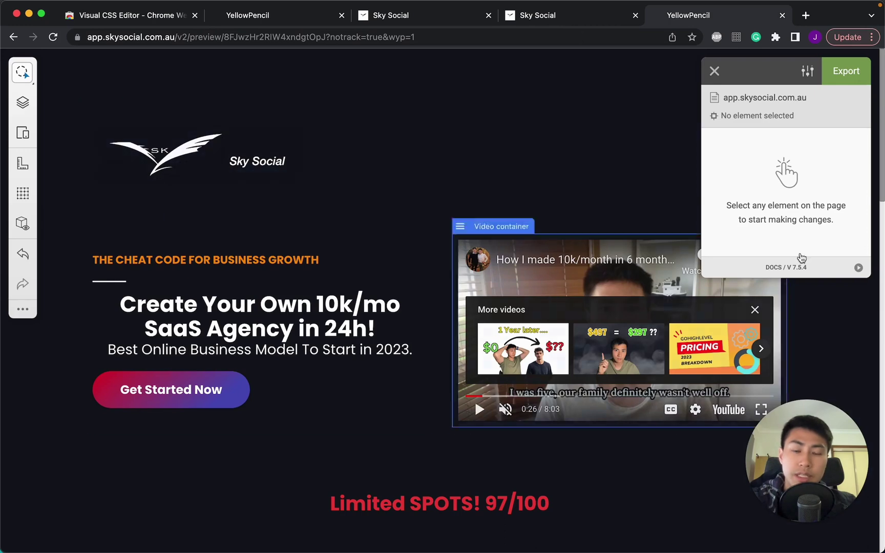
{"action": "left_click", "coordinate": [627, 73]}
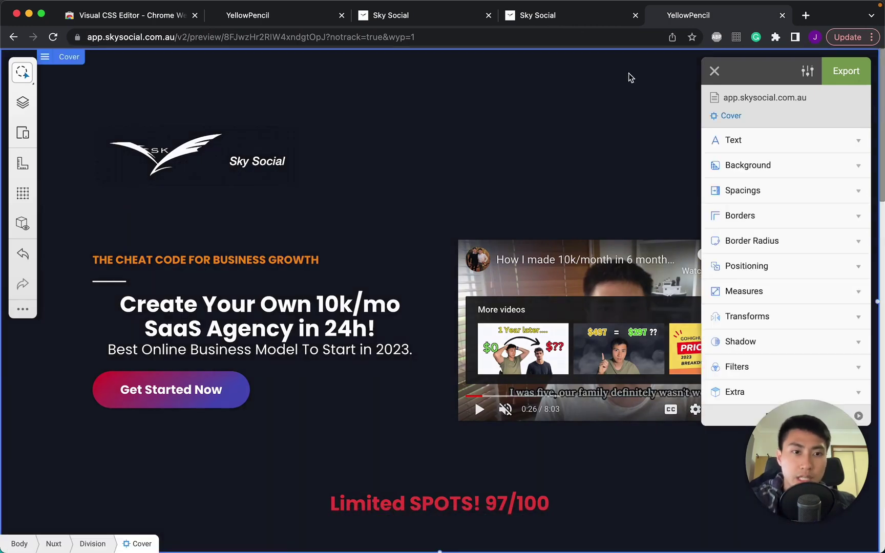
{"action": "left_click", "coordinate": [796, 165]}
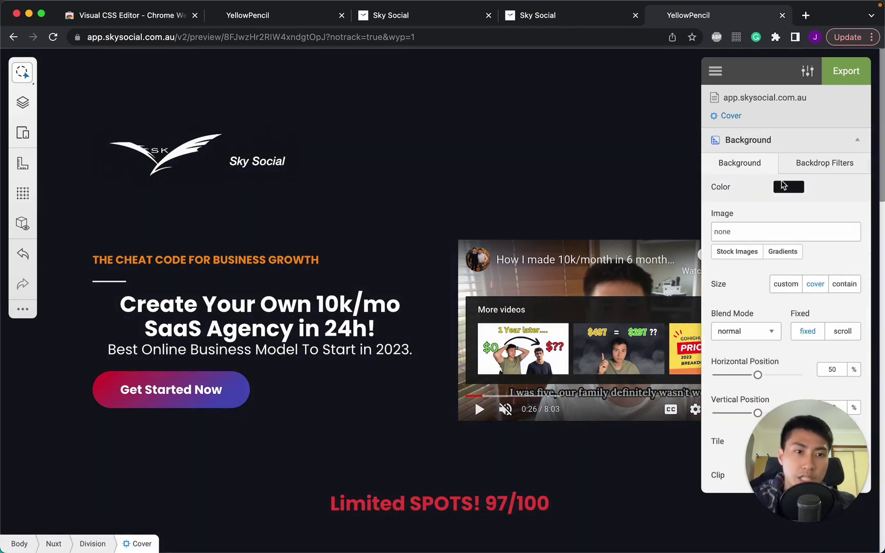
{"action": "left_click", "coordinate": [784, 186]}
{"action": "mouse_move", "coordinate": [759, 241]}
{"action": "left_mouse_down"}
{"action": "mouse_move", "coordinate": [812, 246]}
{"action": "mouse_move", "coordinate": [809, 220]}
{"action": "mouse_move", "coordinate": [751, 229]}
{"action": "mouse_move", "coordinate": [796, 242]}
{"action": "mouse_move", "coordinate": [830, 228]}
{"action": "left_mouse_up"}
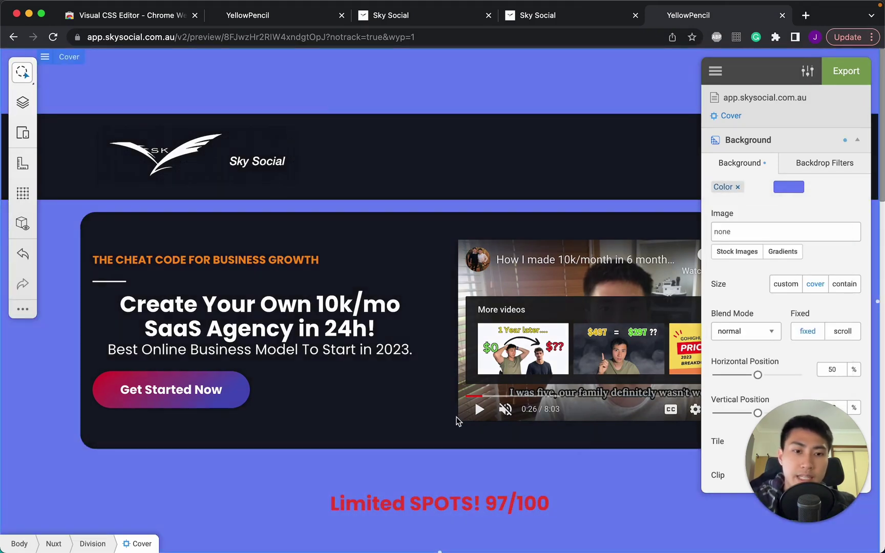
Export and select the generated CSS, then return to the funnel page builder
{"action": "left_click", "coordinate": [854, 70]}
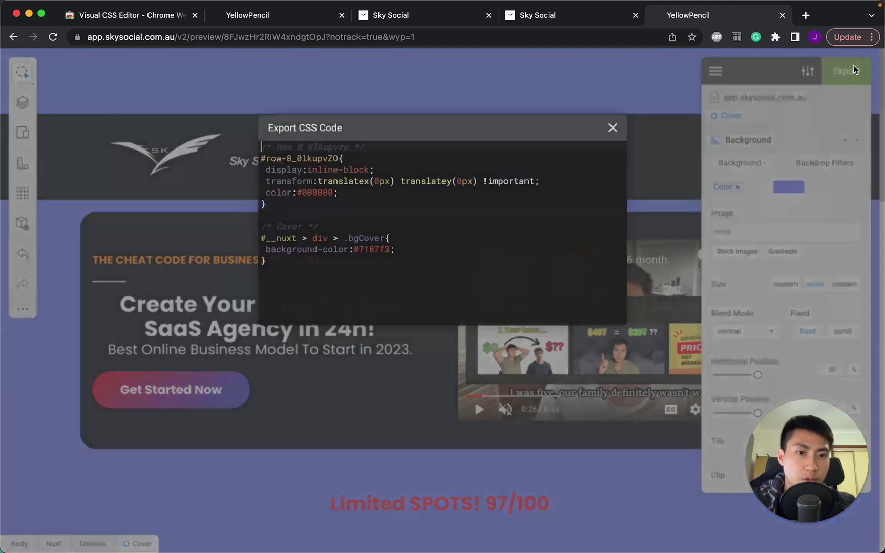
{"action": "left_click", "coordinate": [393, 263]}
{"action": "key", "text": "super+c"}
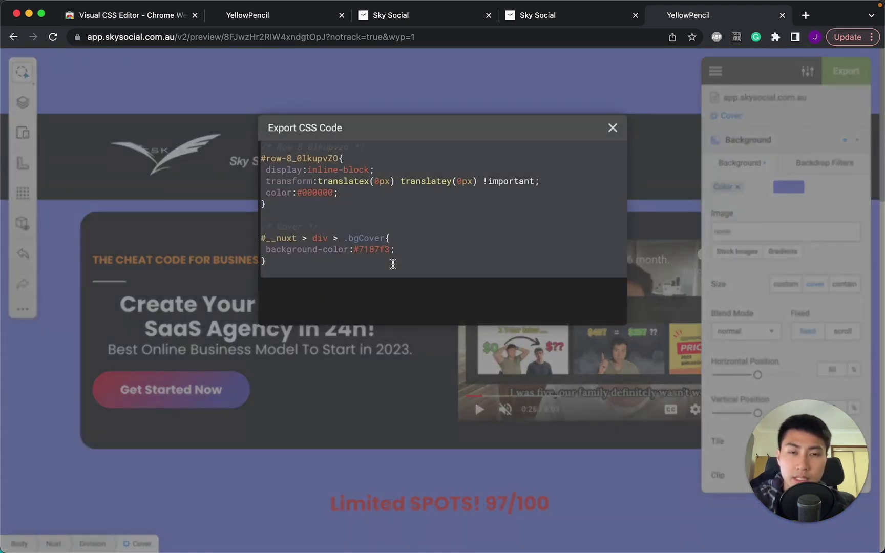
{"action": "left_click", "coordinate": [539, 22]}
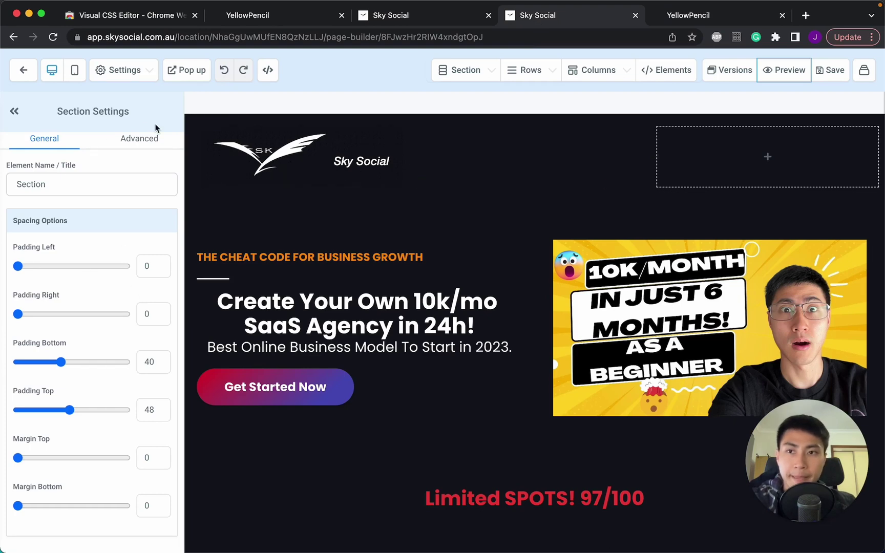
Paste the exported Row 8 and Cover rules on a new first line of the page's Custom CSS
{"action": "left_click", "coordinate": [121, 72]}
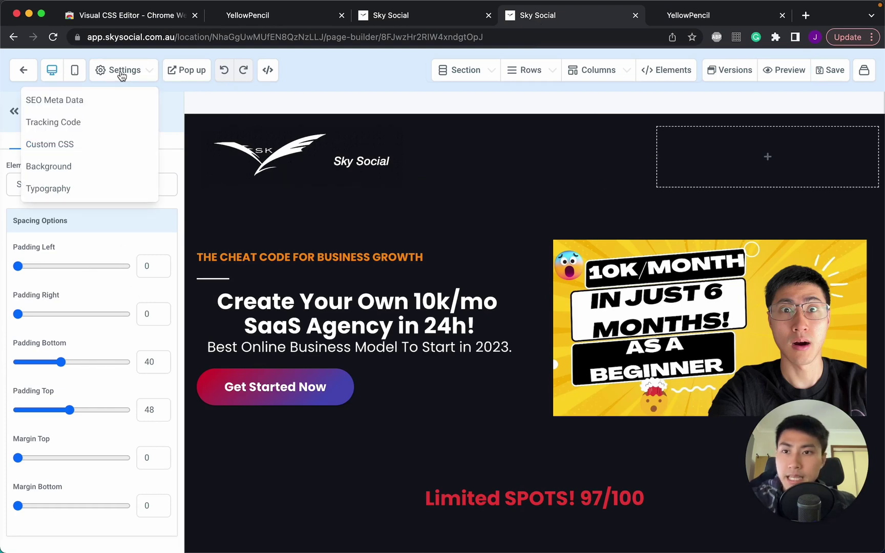
{"action": "left_click", "coordinate": [78, 148]}
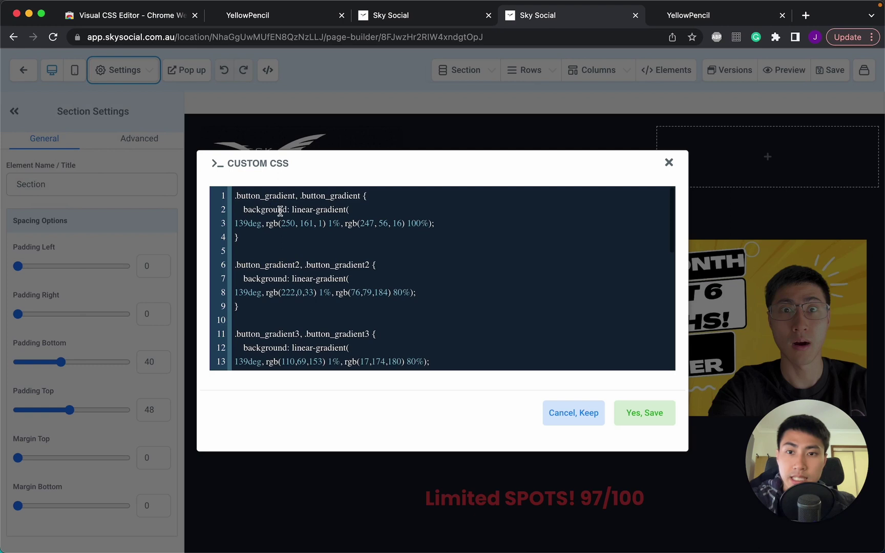
{"action": "left_click", "coordinate": [239, 196]}
{"action": "key", "text": "Return"}
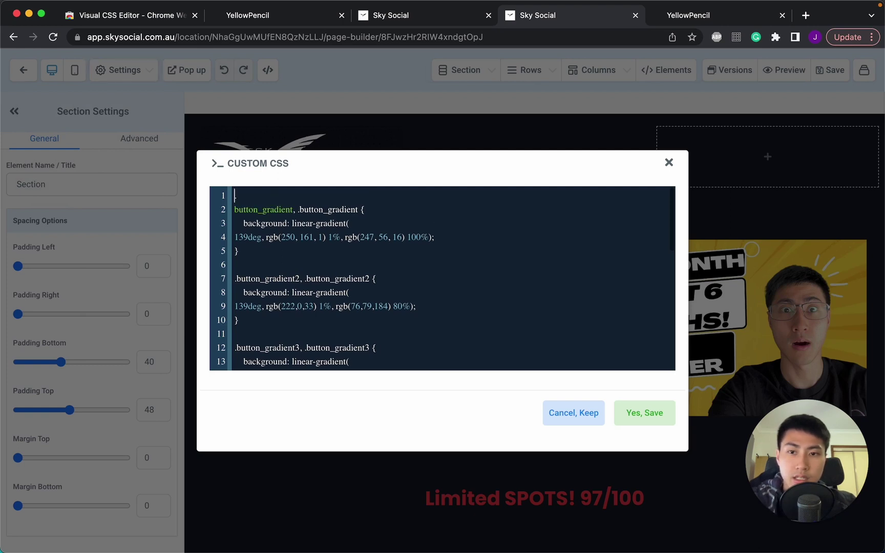
{"action": "key", "text": "BackSpace"}
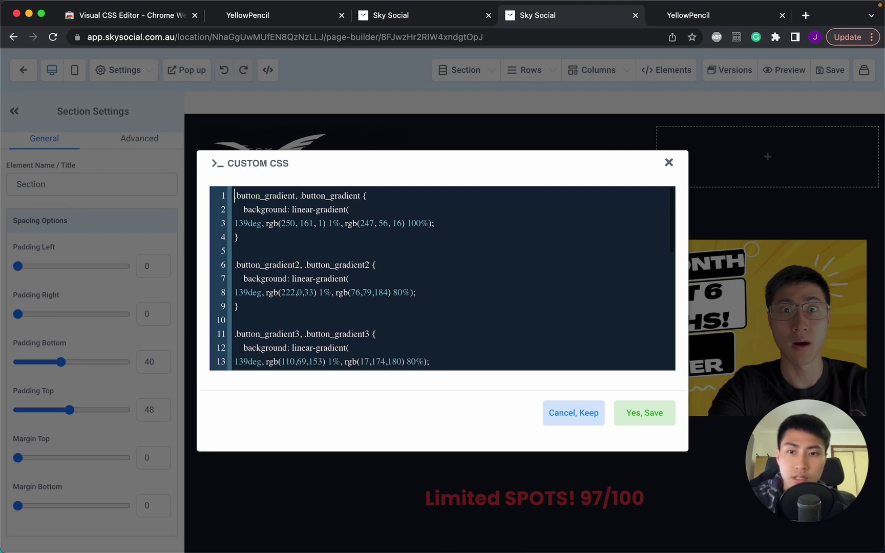
{"action": "key", "text": "Return"}
{"action": "key", "text": "super+v"}
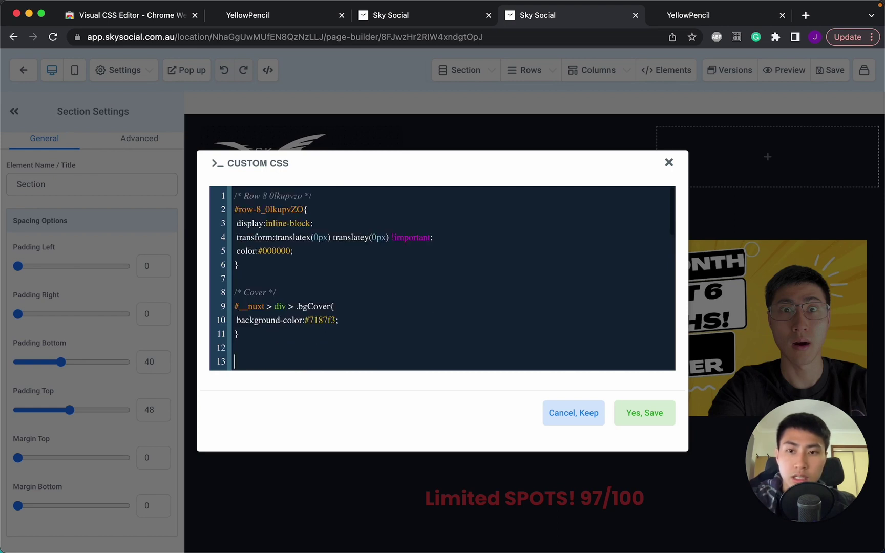